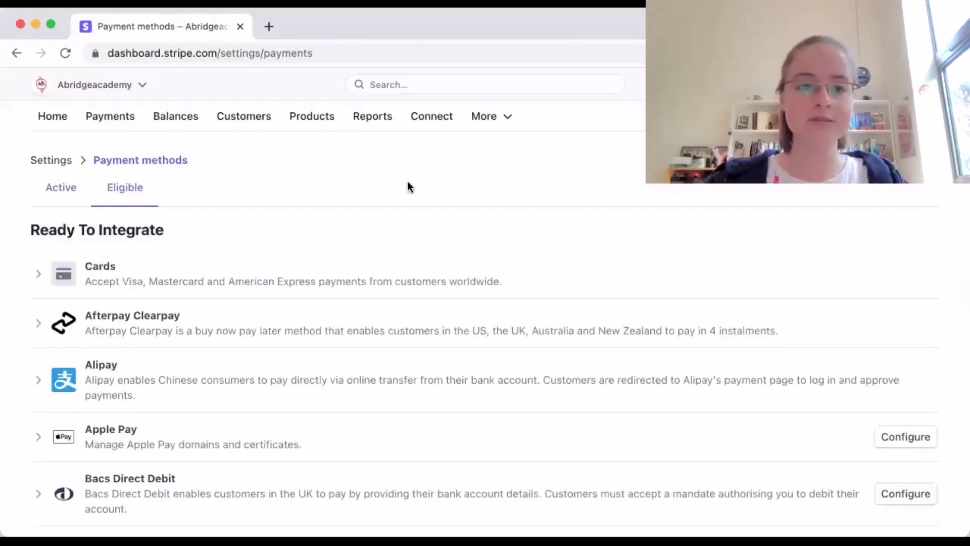
Step: Look through the eligible payment methods, both those ready to integrate and those requiring action
scroll(448, 272, "down", 2)
scroll(429, 267, "up", 2)
scroll(417, 434, "down", 3)
scroll(418, 434, "down", 10)
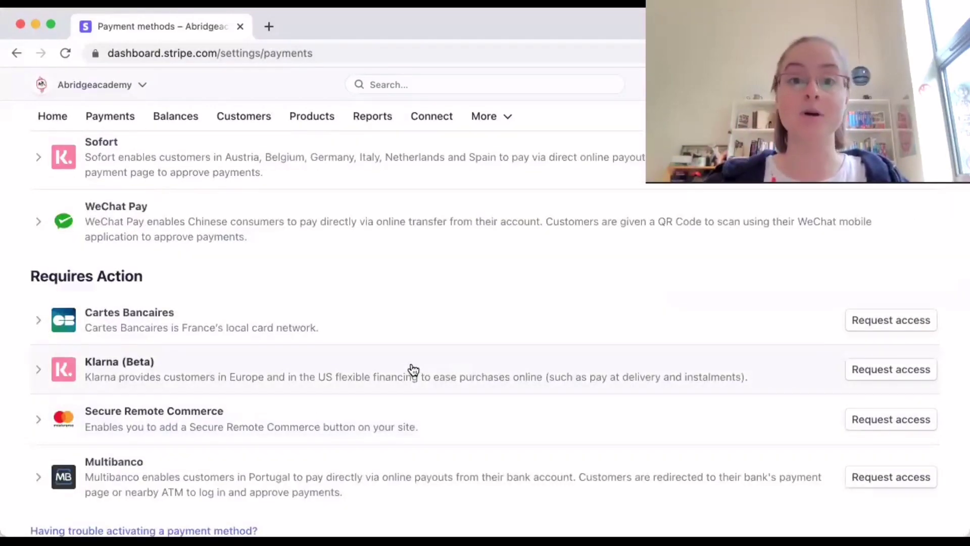
scroll(413, 369, "up", 10)
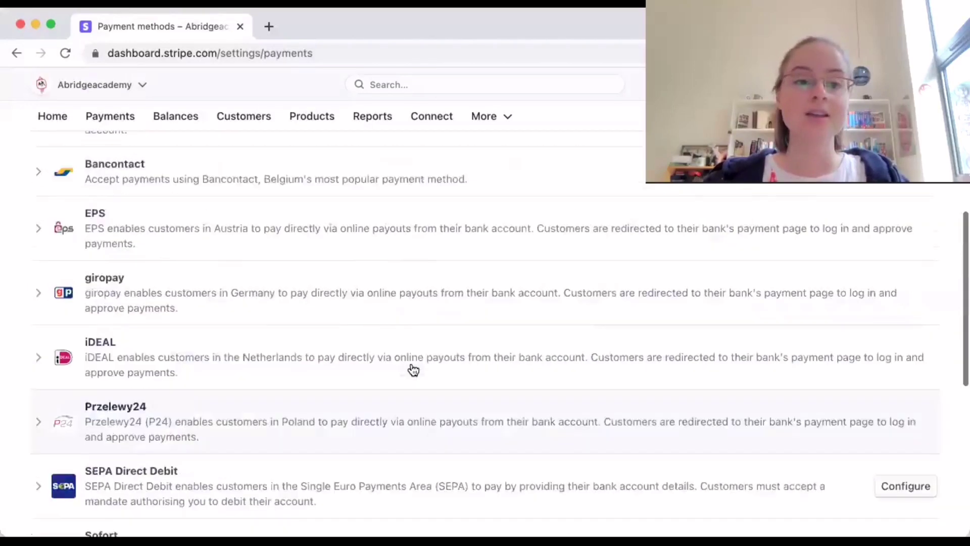
scroll(412, 370, "up", 2)
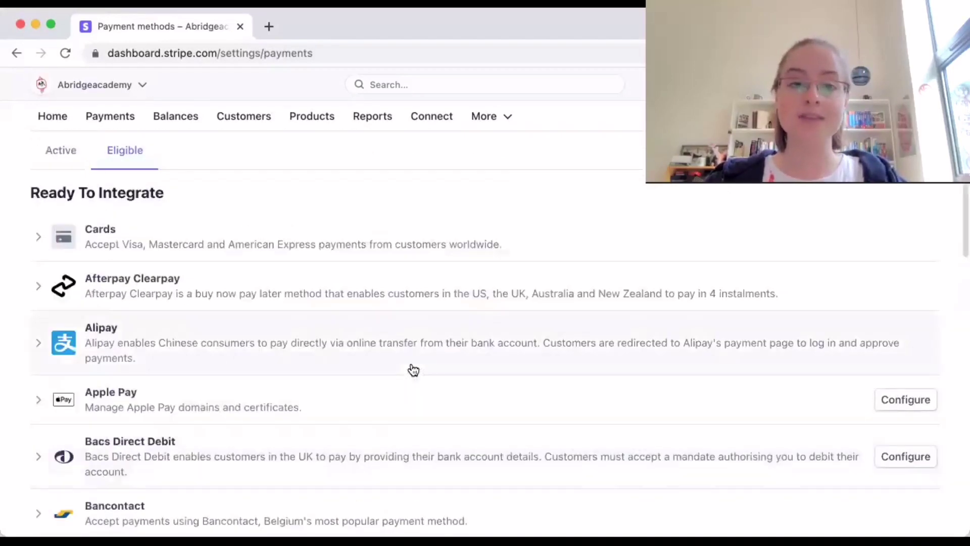
Step: Examine the Alipay summary, including its supported currencies, and collapse its details
scroll(355, 369, "down", 3)
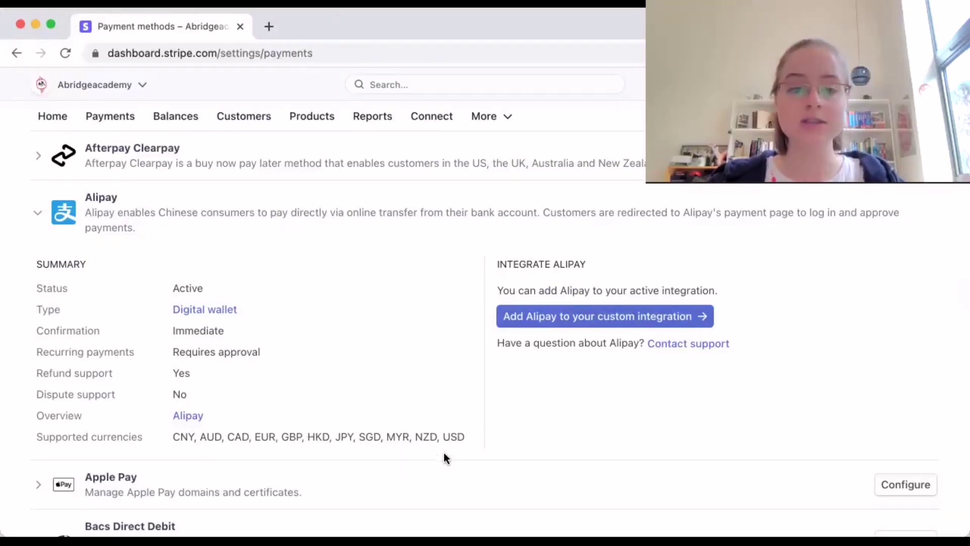
double_click(182, 437)
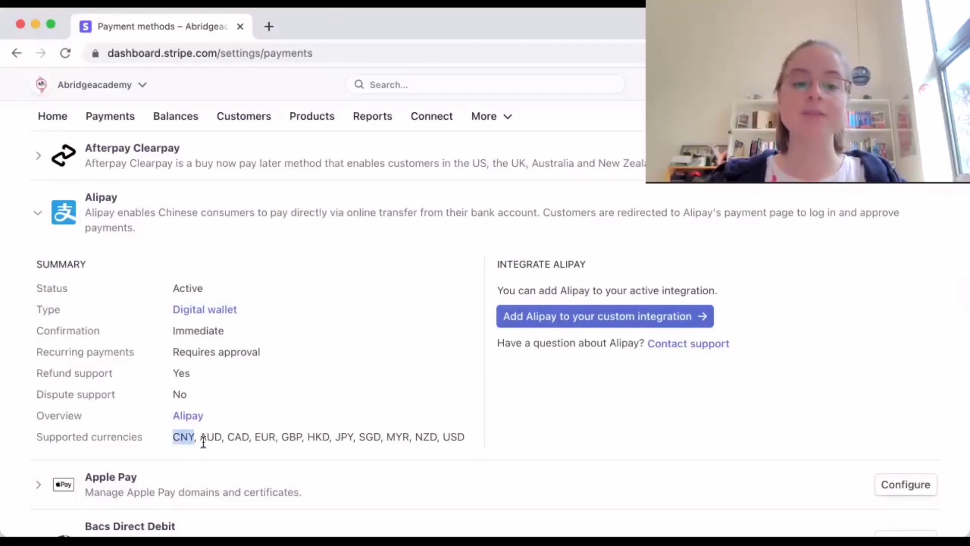
left_click(245, 216)
Step: Examine the WeChat Pay summary for recurring payments, refund support and supported currencies, and collapse its details
scroll(256, 256, "down", 7)
scroll(258, 256, "down", 4)
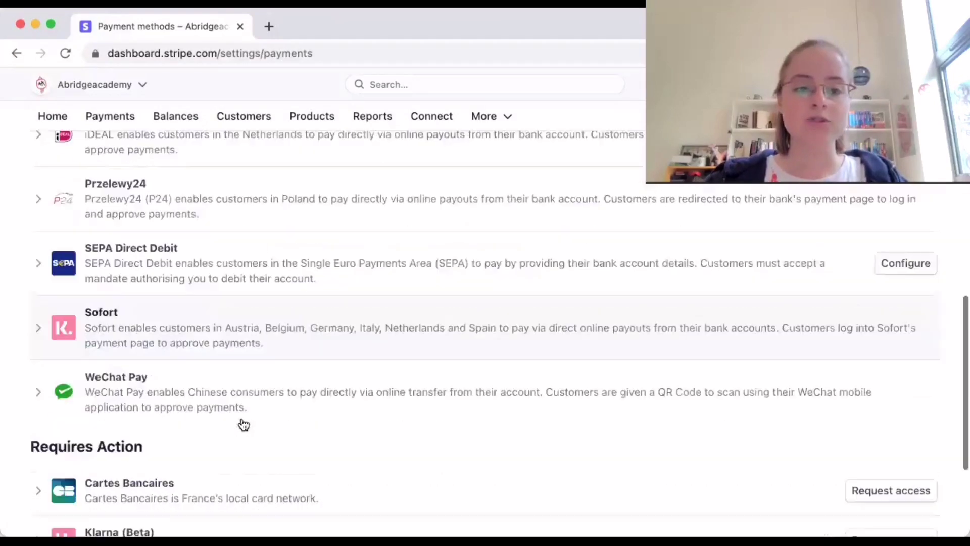
left_click(217, 340)
scroll(273, 374, "down", 4)
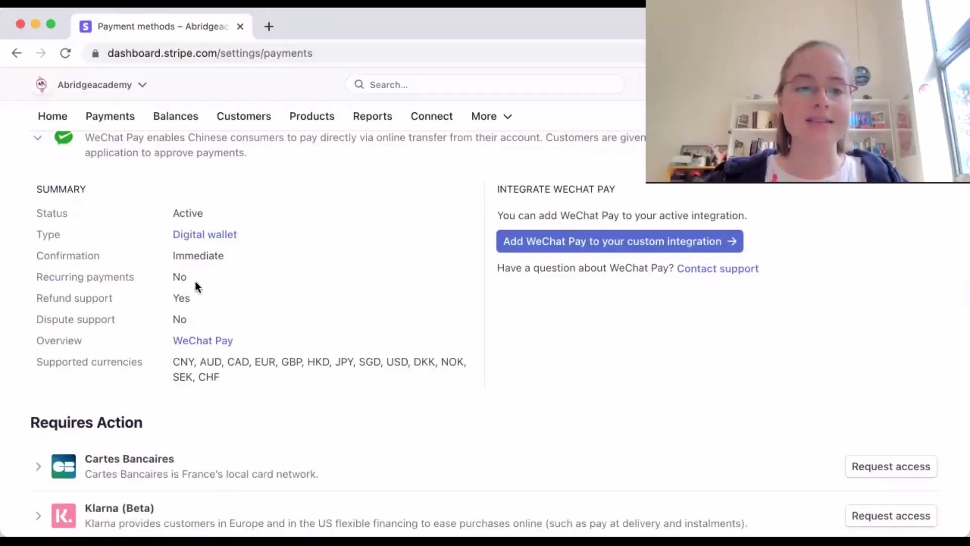
scroll(195, 282, "up", 1)
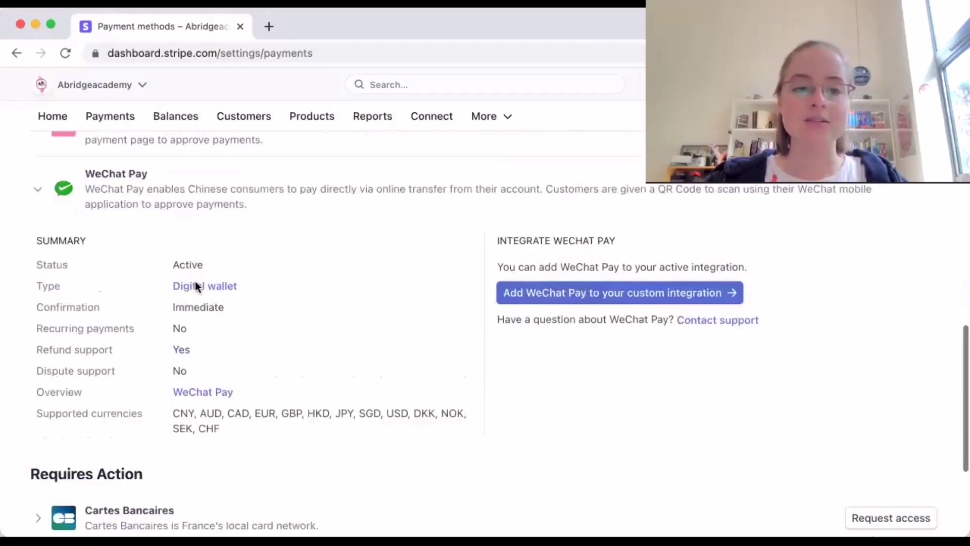
left_click(228, 210)
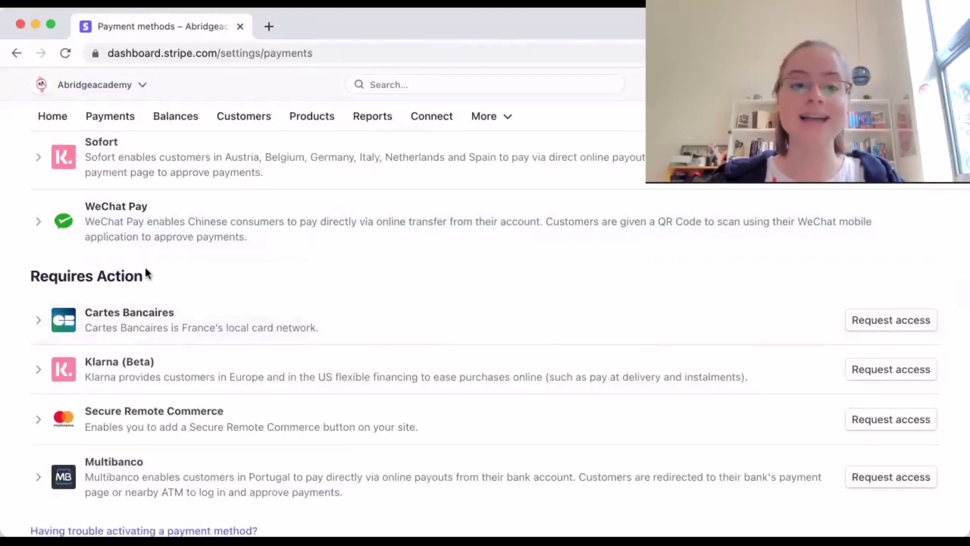
Step: Check the payment methods under Requires Action and examine the details and integration instructions for Cartes Bancaires
left_click_drag(145, 273, 26, 271)
left_click(190, 293)
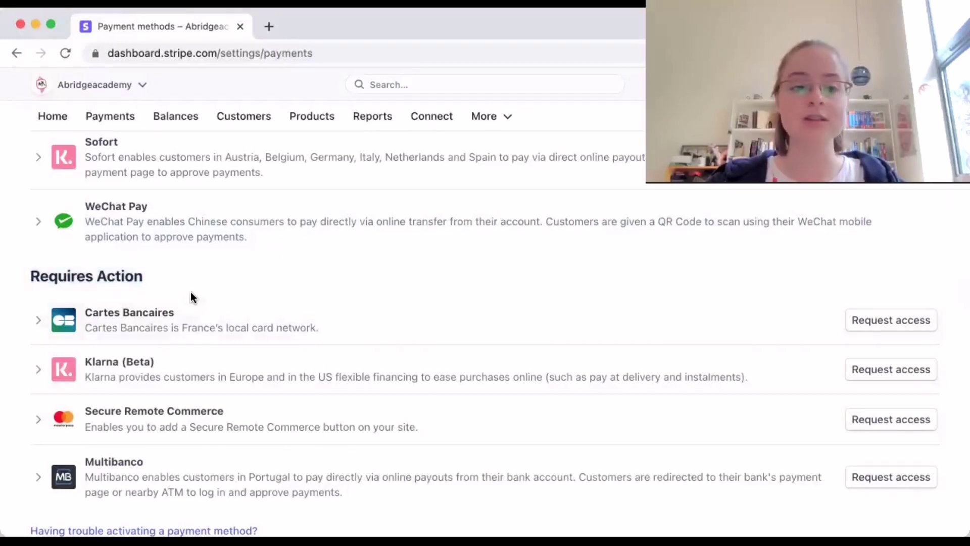
left_click(251, 320)
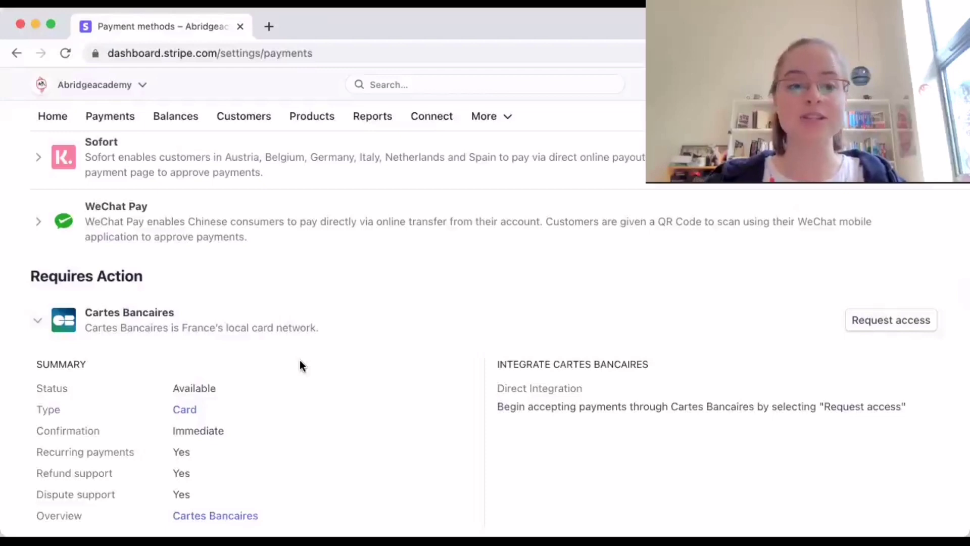
scroll(315, 409, "down", 4)
scroll(314, 410, "up", 4)
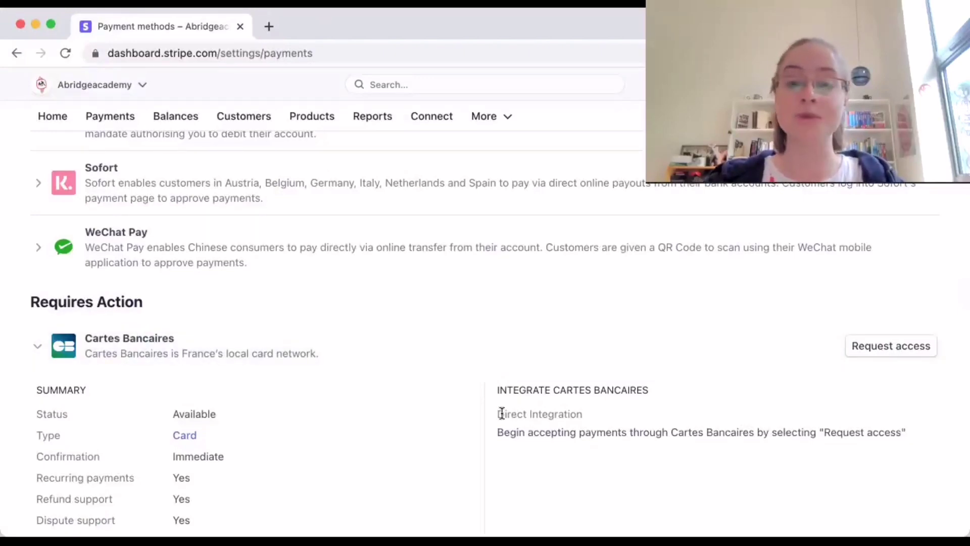
Step: Return to the dashboard home page and turn on test mode
key("ctrl+Right")
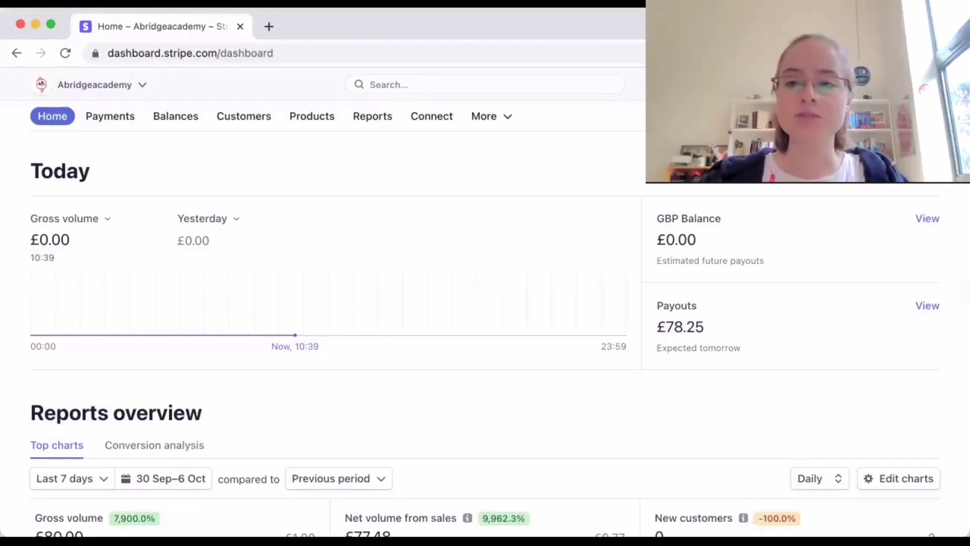
left_click(931, 116)
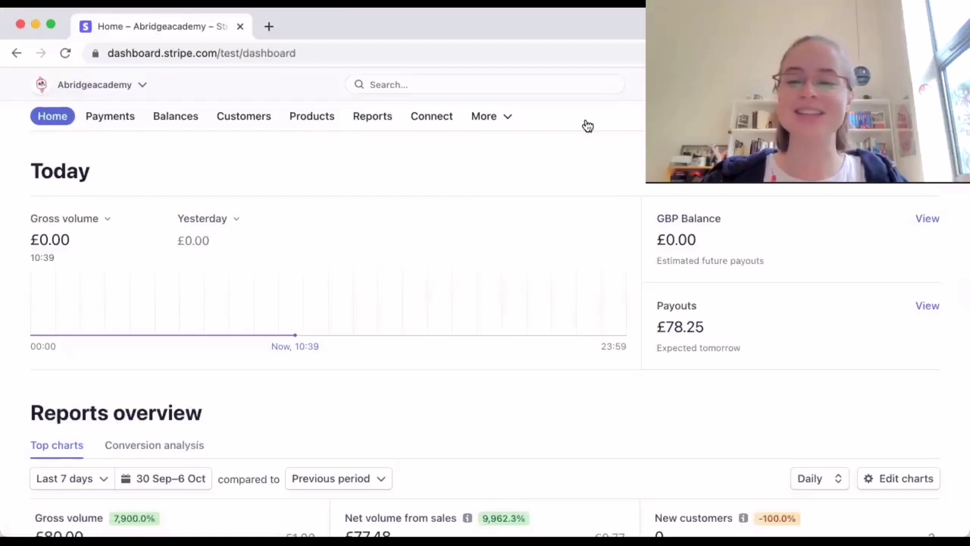
Step: Create a test invoice in Invoicing and assign it to an existing customer
left_click(508, 117)
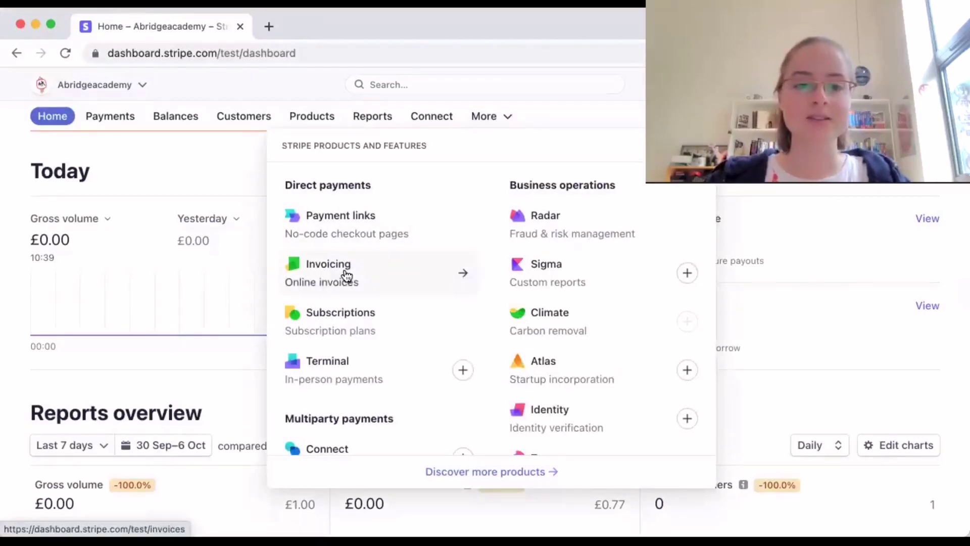
left_click(358, 276)
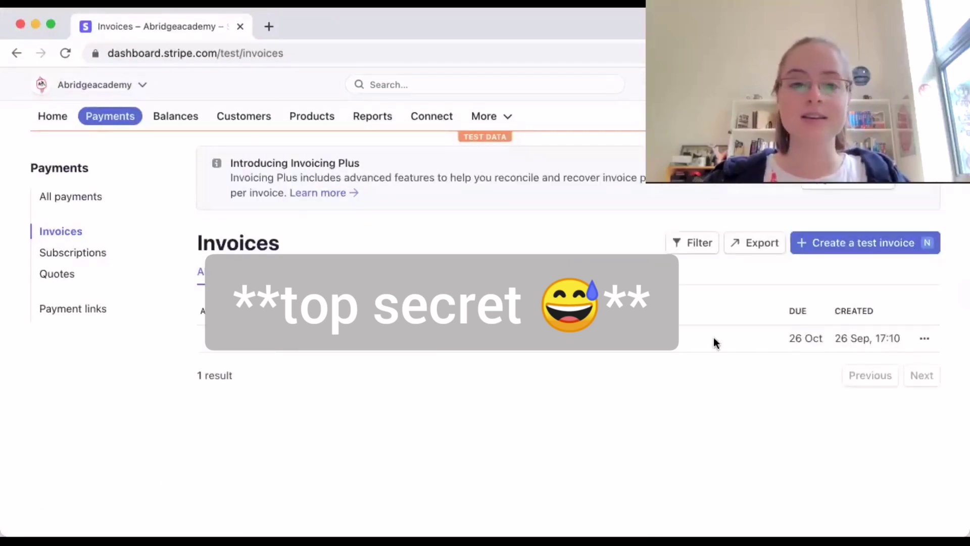
left_click(854, 246)
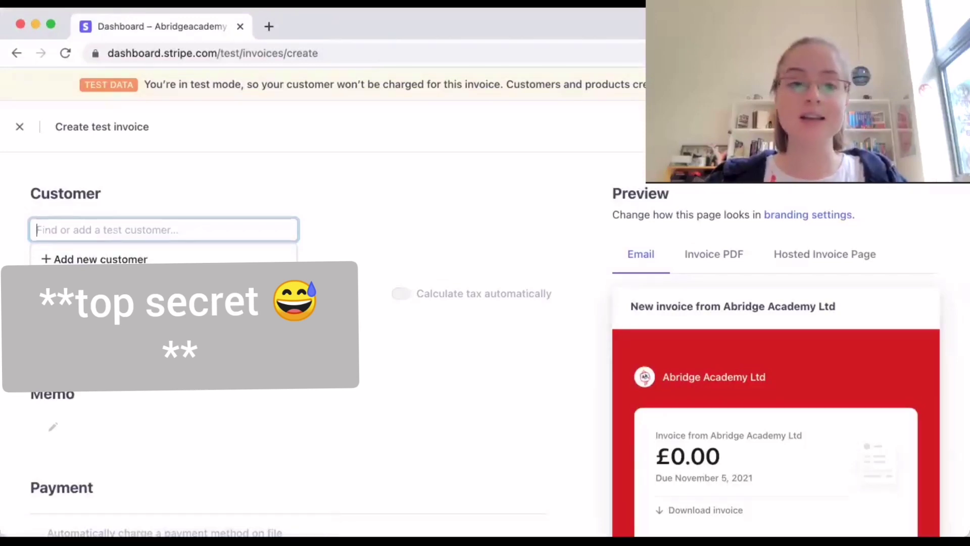
left_click(104, 311)
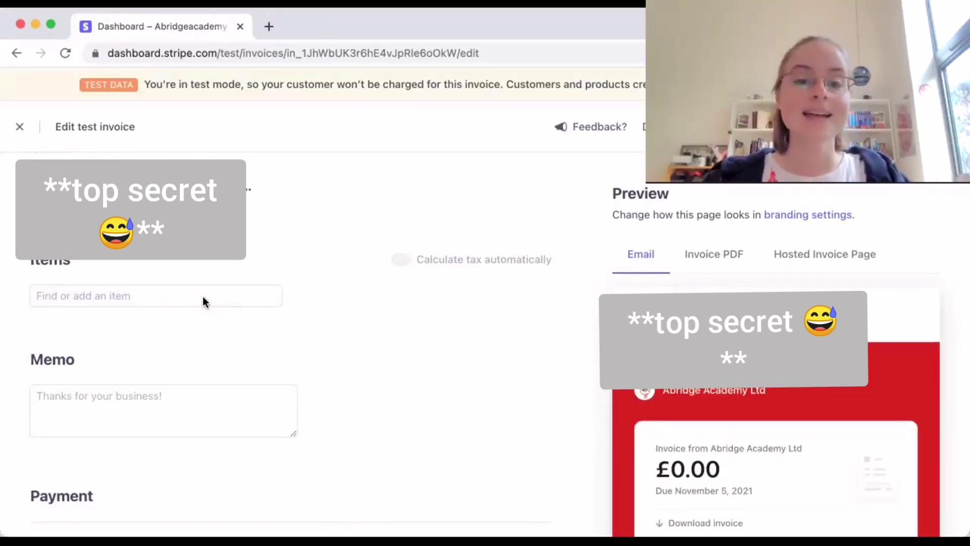
Step: Add a one-time item named "Test" with quantity 1 and price £1.00 to the invoice, and save it
left_click(178, 295)
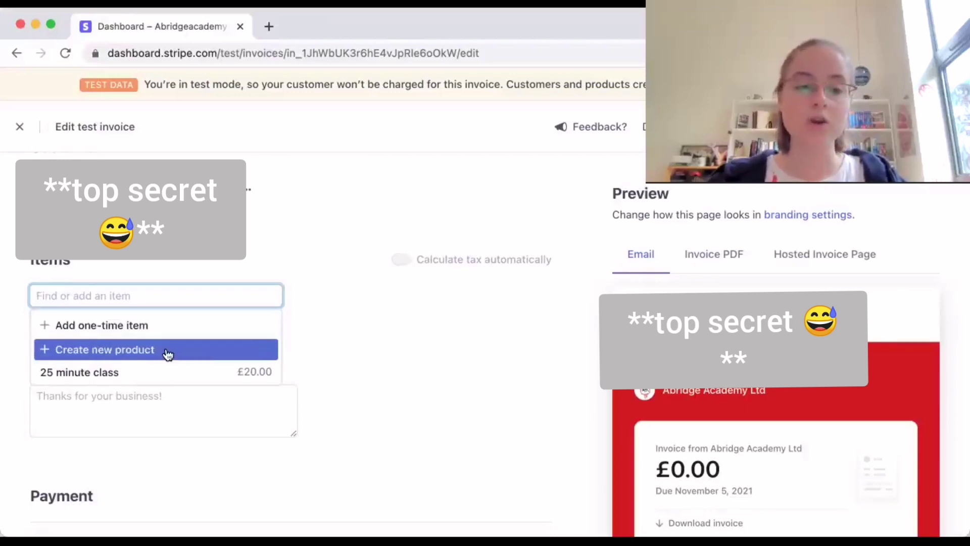
left_click(132, 325)
type("Test")
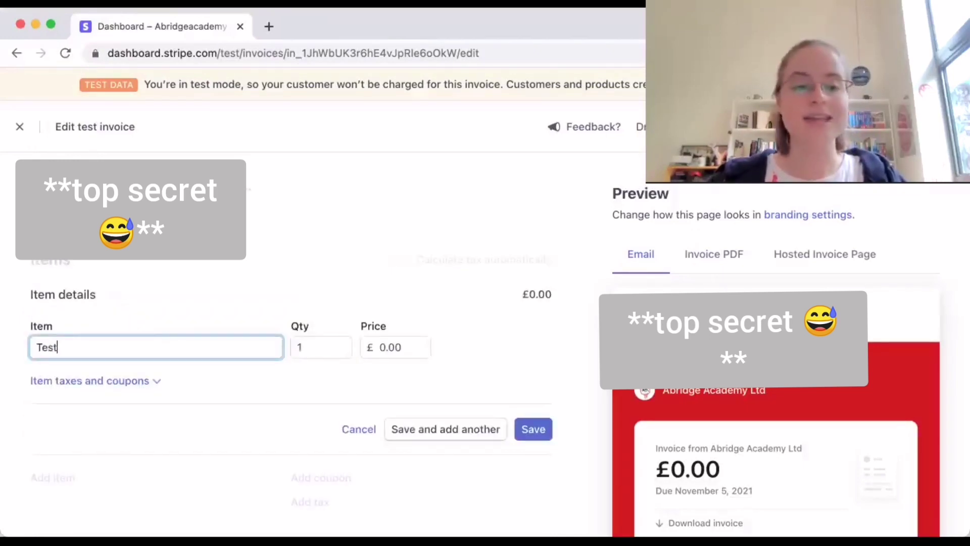
left_click(404, 345)
type("1")
left_click(507, 350)
scroll(507, 351, "down", 1)
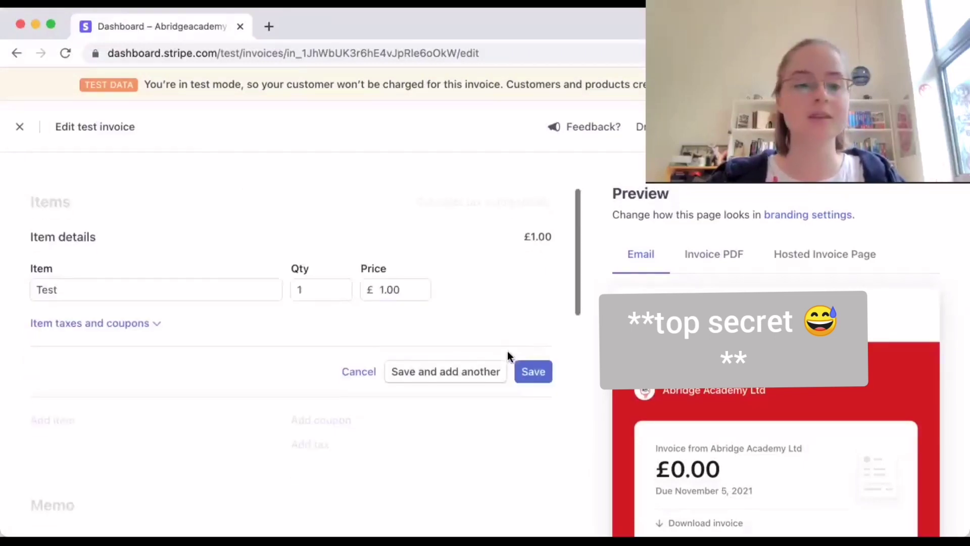
left_click(535, 372)
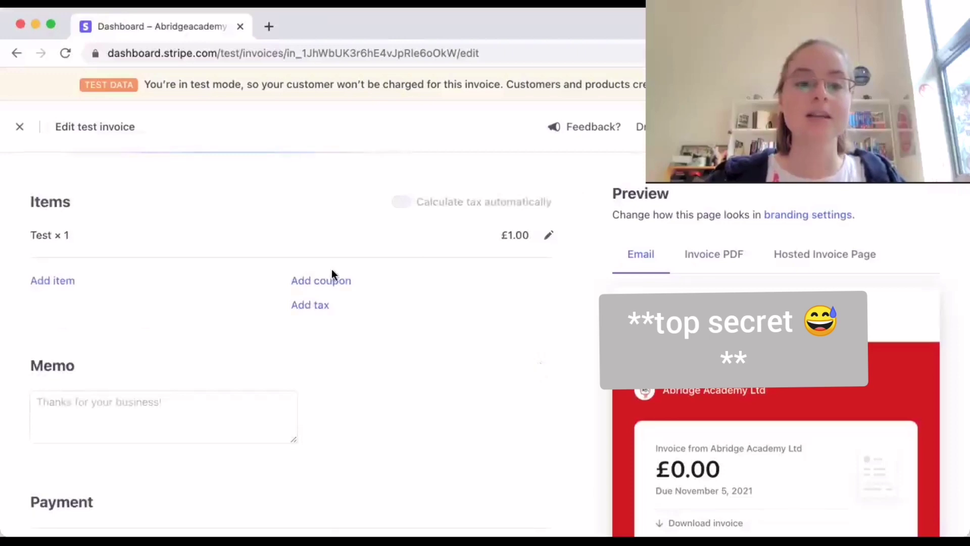
mouse_move(78, 230)
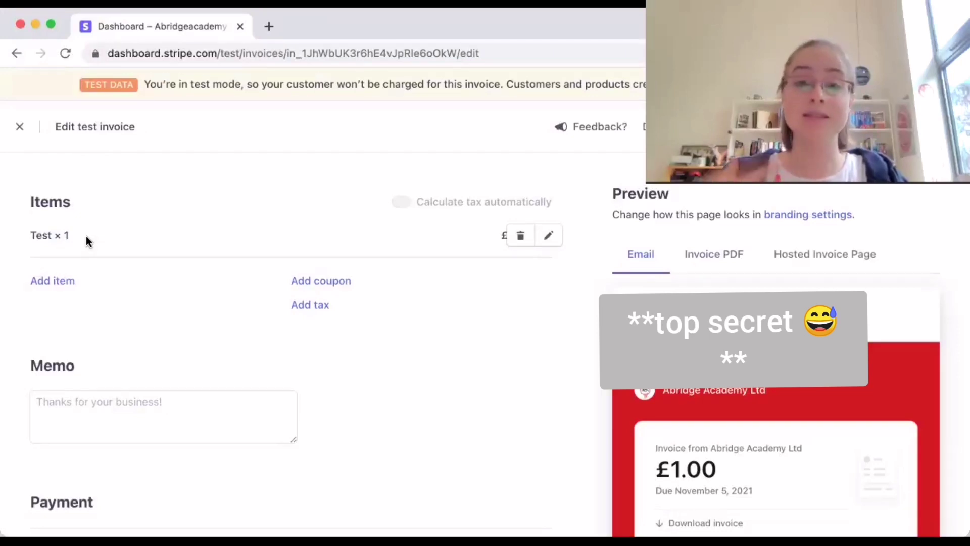
left_click_drag(85, 236, 29, 235)
left_click(69, 235)
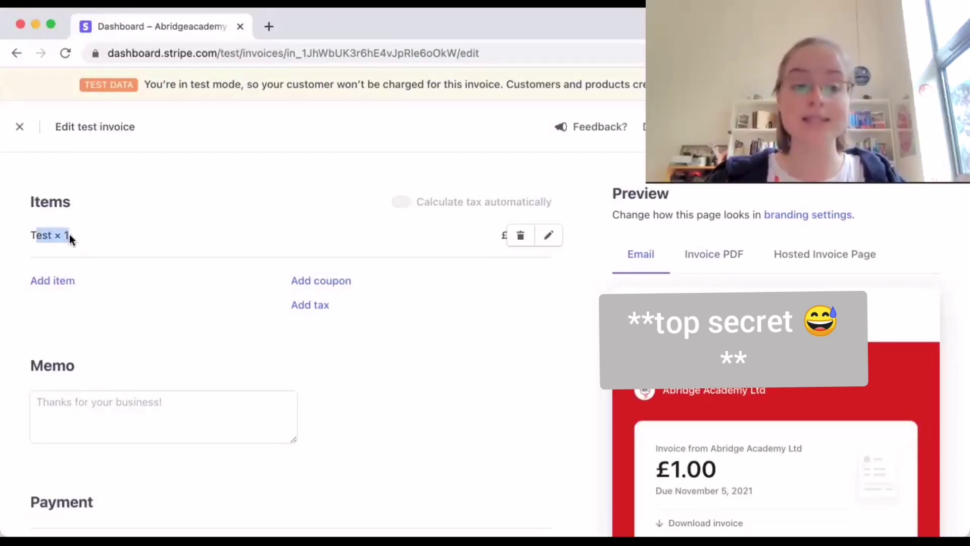
Step: Try automatically charging a payment method on file, and switch back to emailing the invoice with a payment page link
scroll(303, 273, "down", 3)
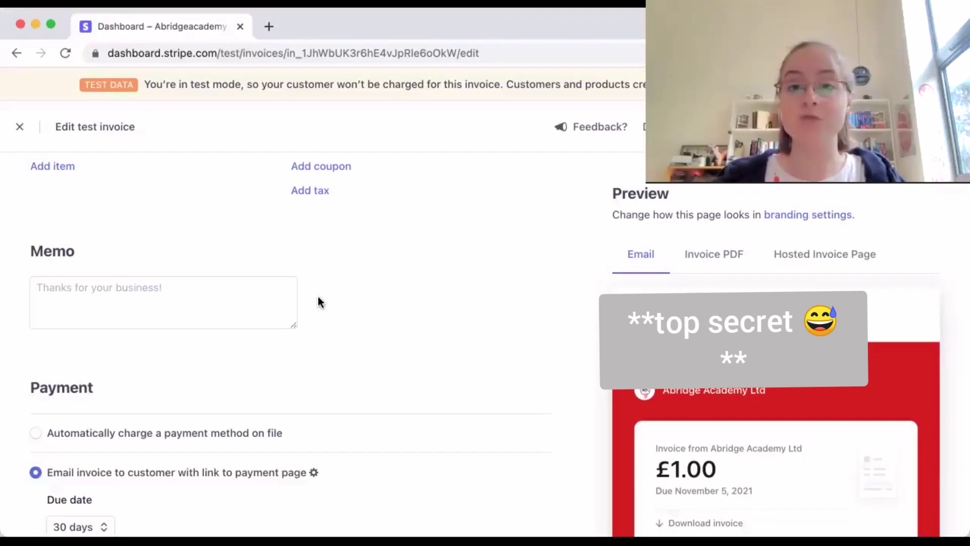
scroll(386, 336, "down", 5)
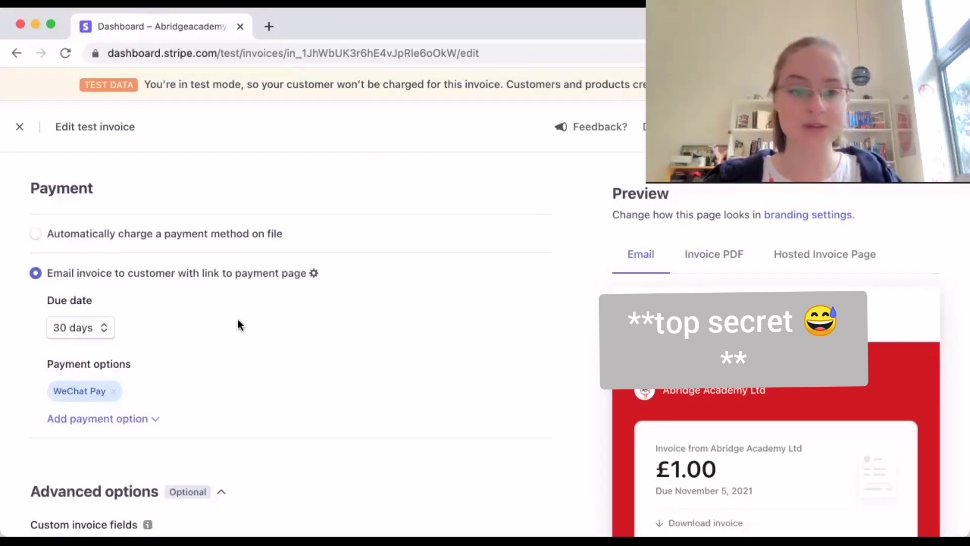
left_click(213, 237)
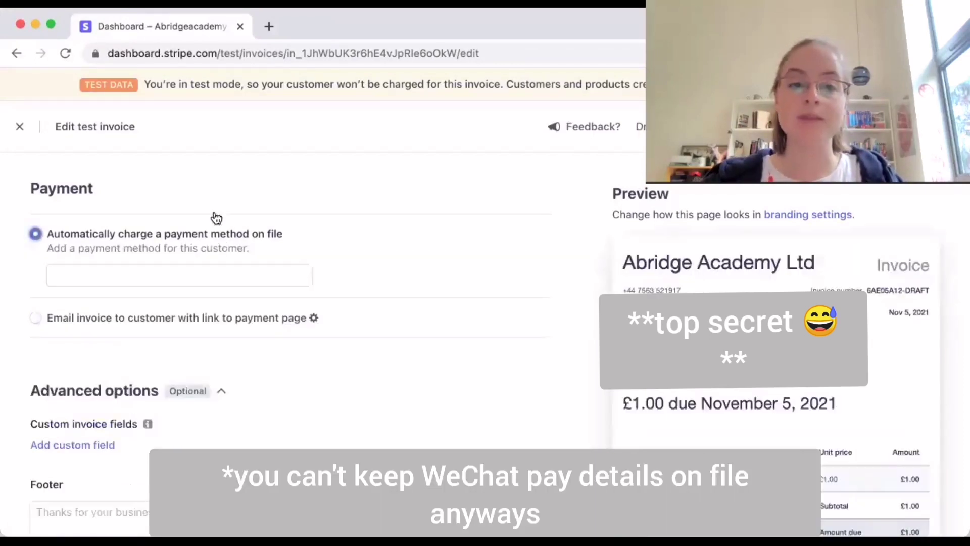
left_click(216, 315)
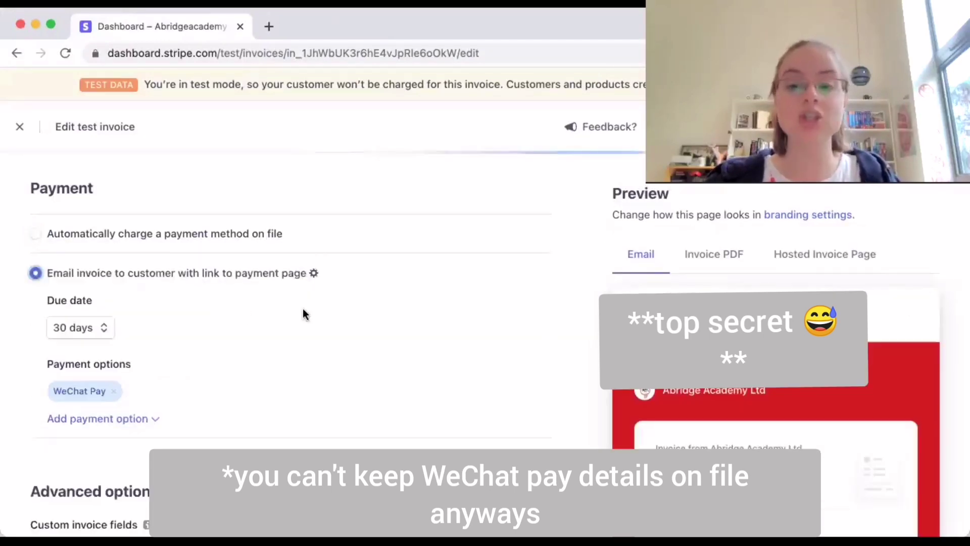
Step: Set the invoice's due date to 14 days
scroll(202, 303, "down", 2)
left_click(107, 286)
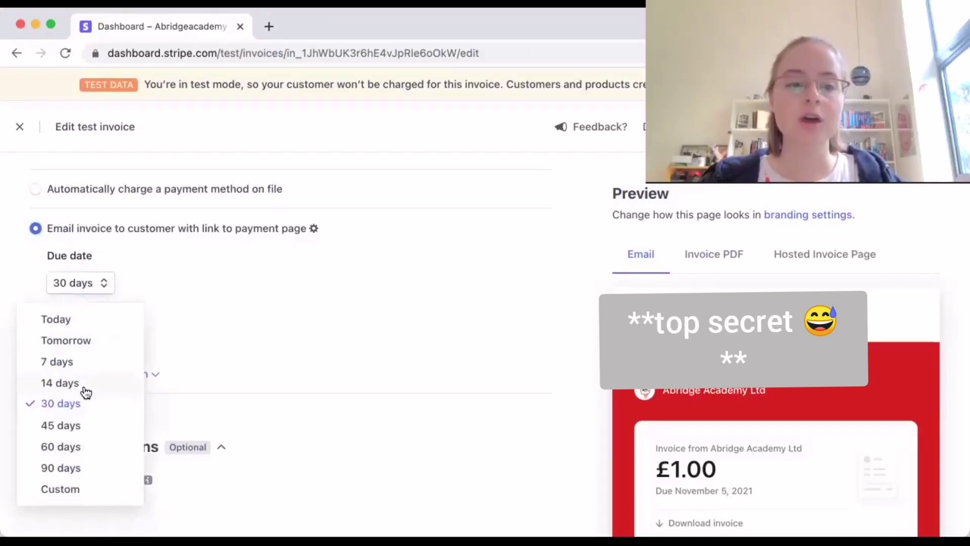
left_click(84, 388)
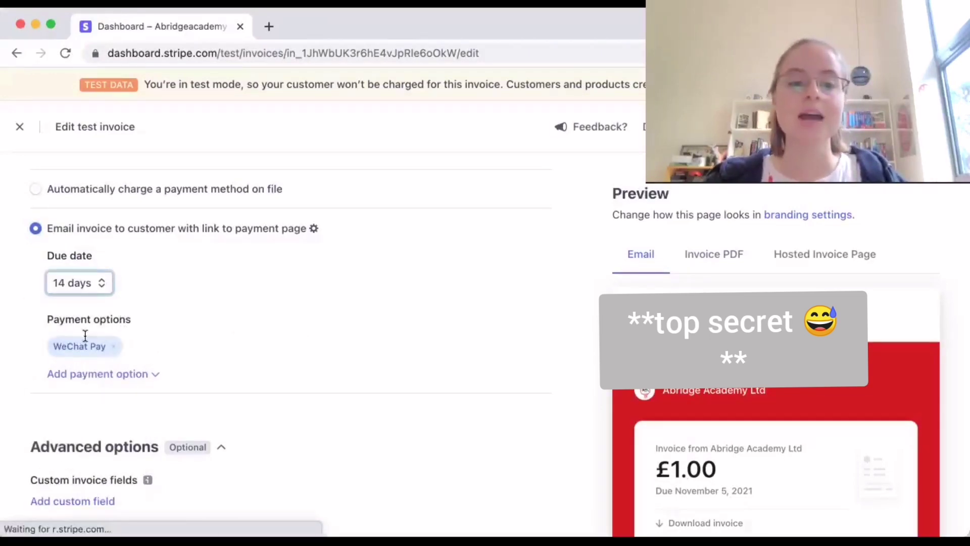
Step: Add Card to the invoice's payment options, and remove it to keep only WeChat Pay
mouse_move(113, 346)
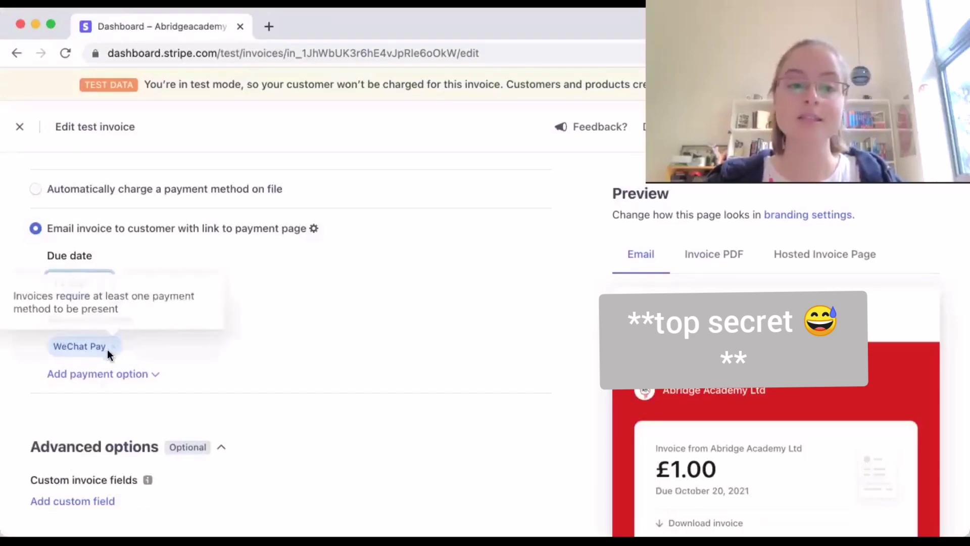
left_click(150, 375)
scroll(95, 319, "down", 2)
left_click(95, 318)
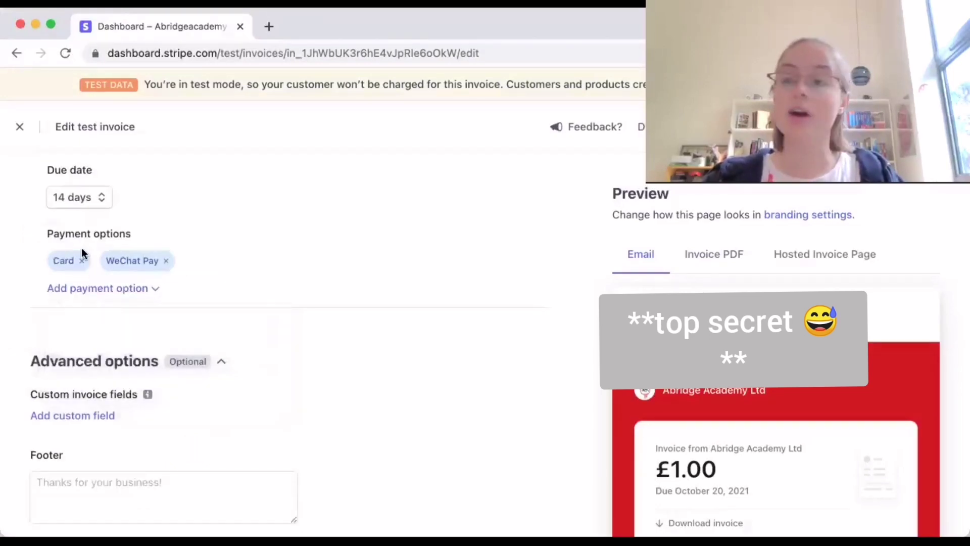
left_click(149, 295)
left_click(150, 296)
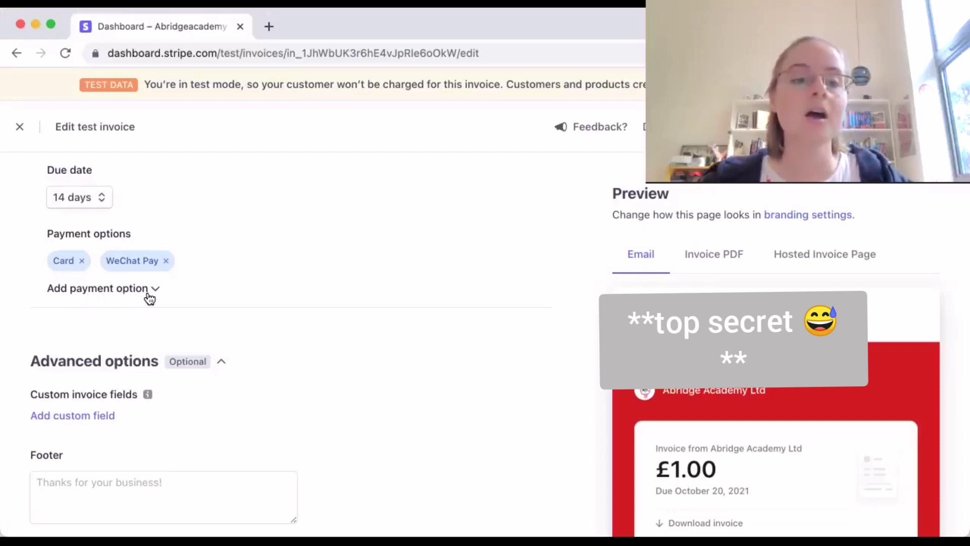
left_click(82, 261)
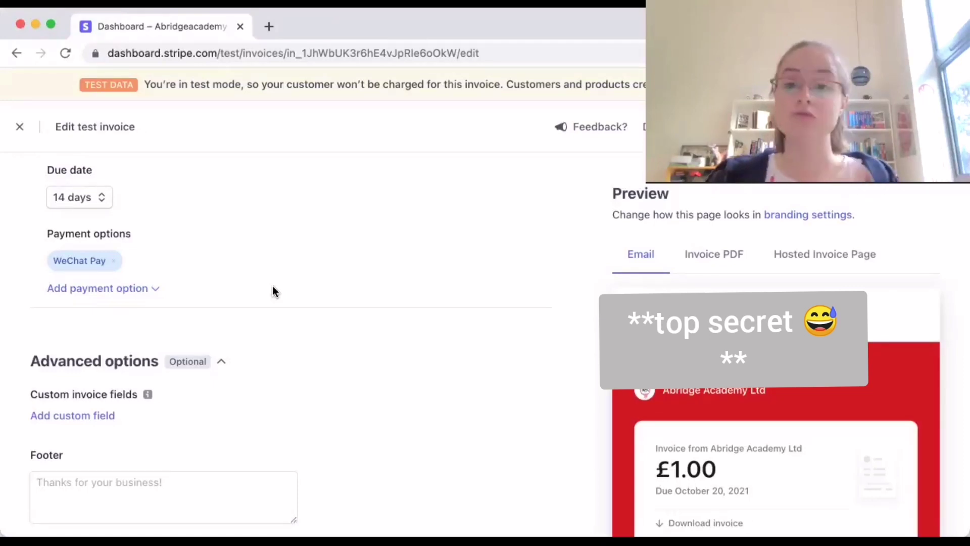
Step: Review the invoice's advanced options and its email preview
scroll(595, 373, "down", 3)
scroll(594, 371, "up", 1)
scroll(593, 371, "down", 5)
scroll(594, 370, "up", 5)
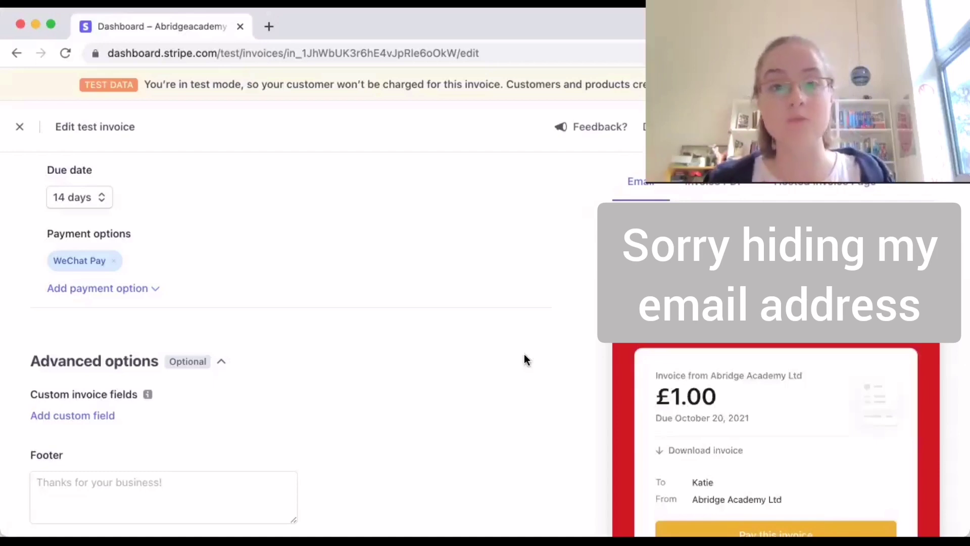
Step: Review the rest of the advanced options and email preview, and examine the invoice PDF preview
scroll(524, 353, "down", 2)
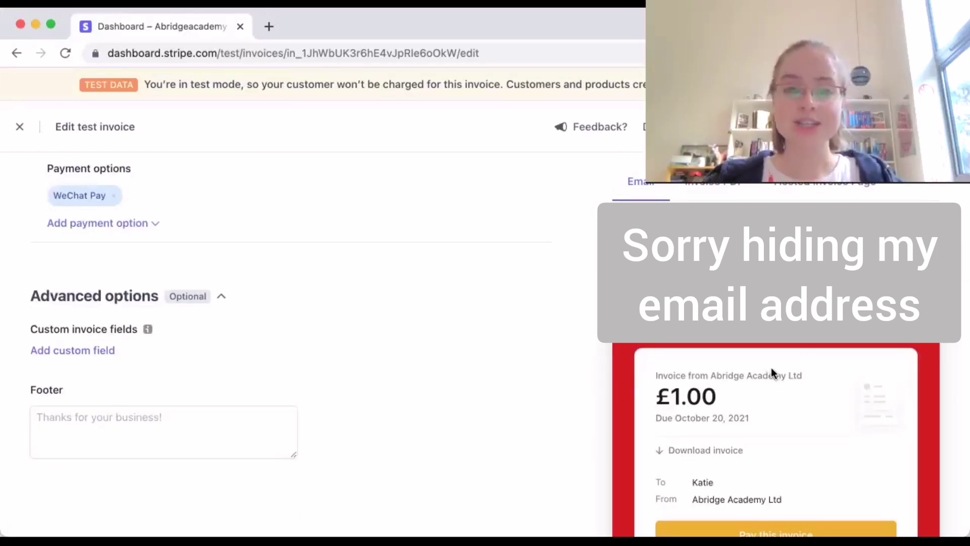
scroll(771, 370, "down", 5)
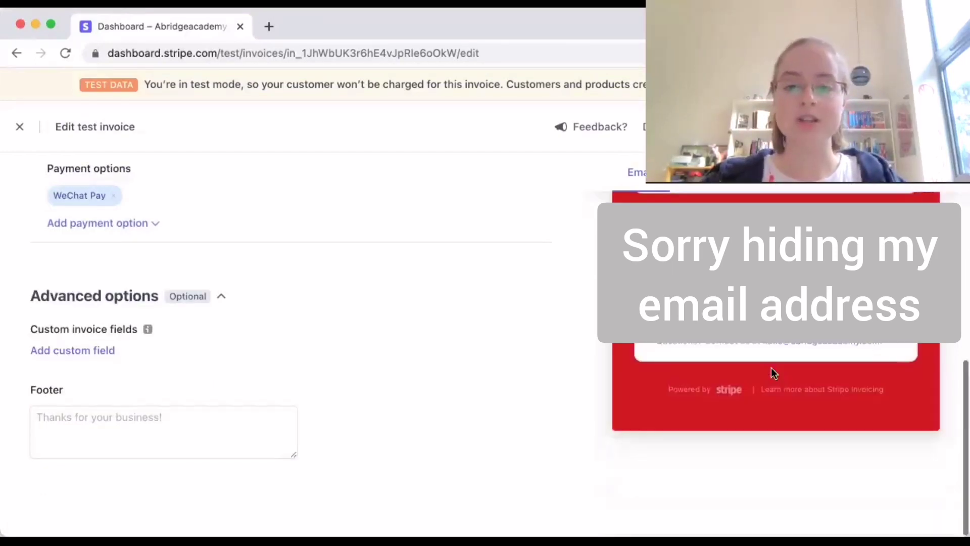
scroll(771, 368, "up", 5)
left_click(714, 254)
scroll(789, 347, "down", 5)
scroll(792, 345, "up", 5)
Step: Preview the hosted invoice page and examine its WeChat Pay payment section
left_click(803, 265)
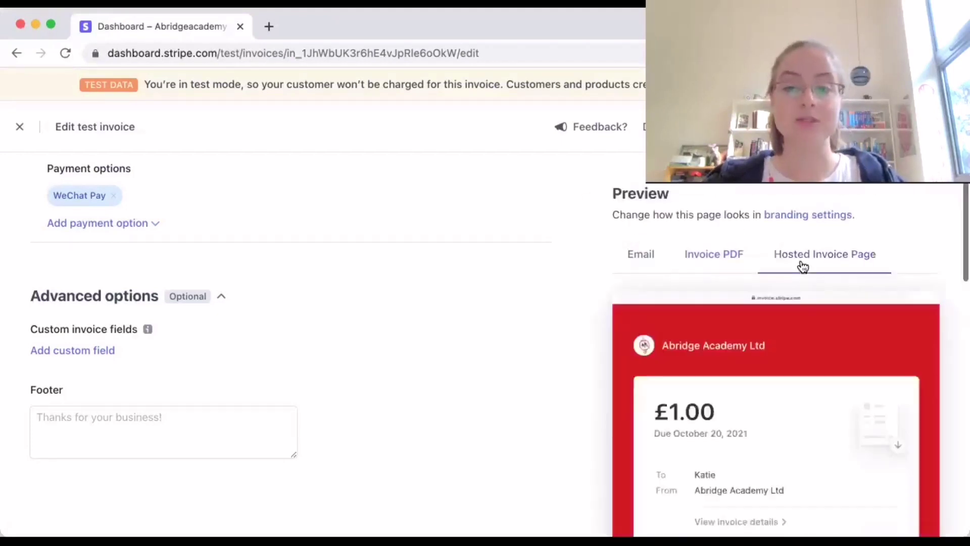
scroll(858, 364, "down", 5)
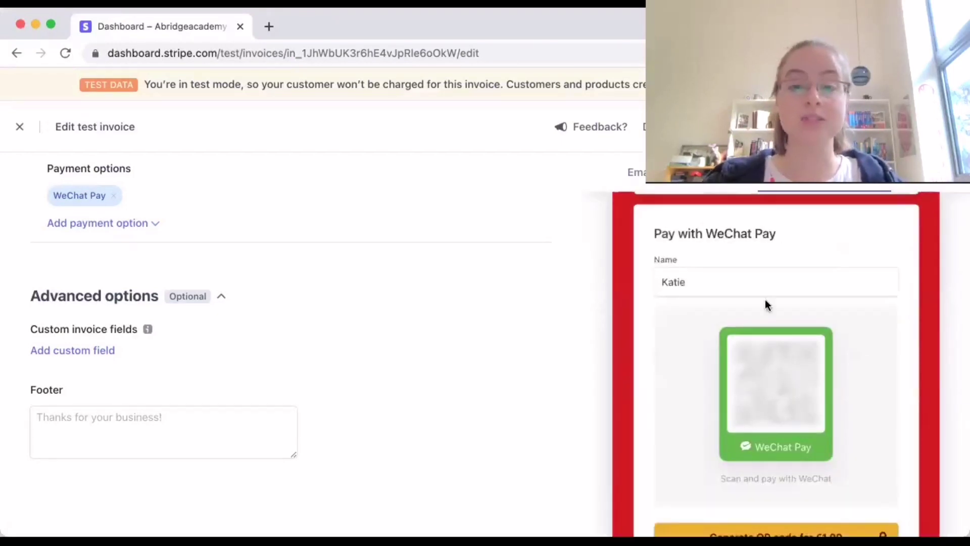
scroll(766, 314, "down", 2)
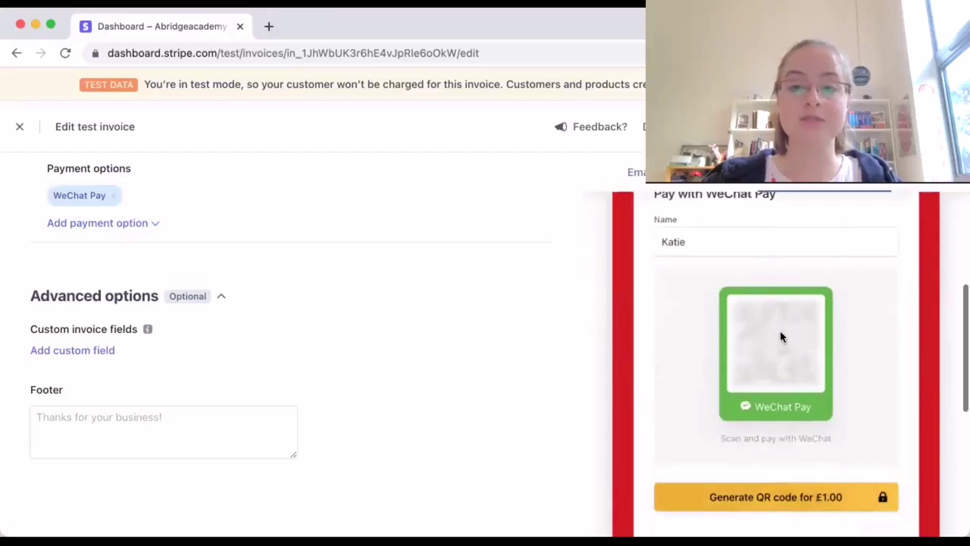
Step: Add Card alongside WeChat Pay to the invoice's payment options and check both choices in the hosted invoice page preview
left_click(144, 225)
left_click(115, 258)
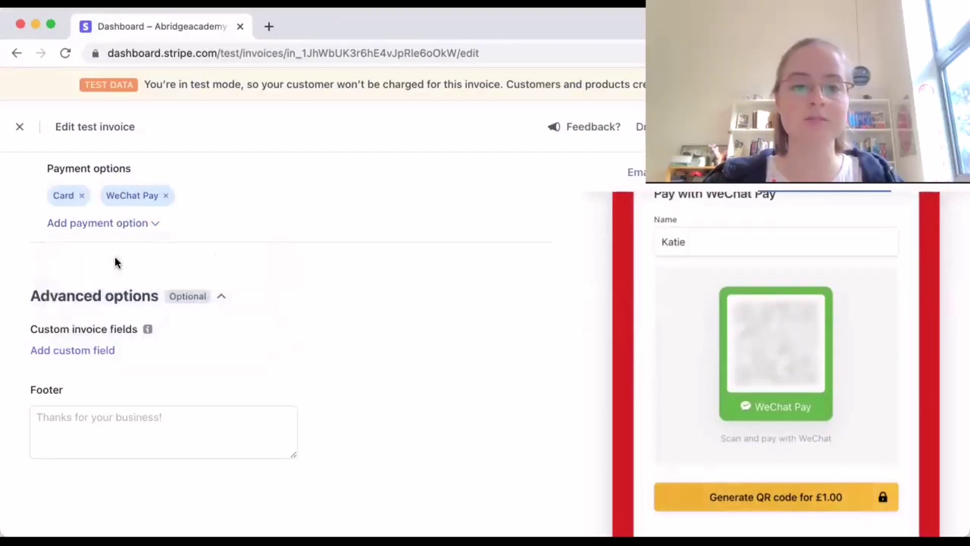
scroll(802, 380, "up", 1)
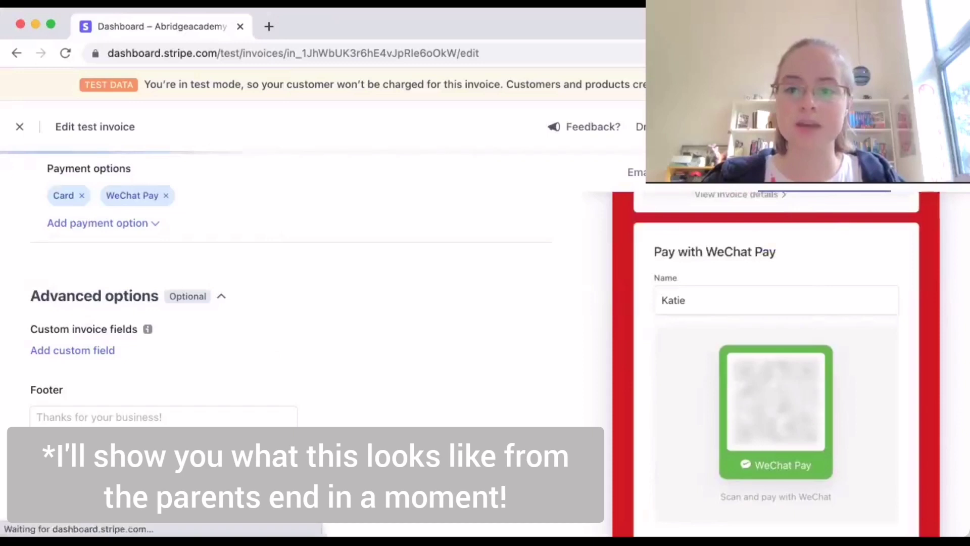
scroll(814, 313, "down", 1)
scroll(707, 283, "up", 1)
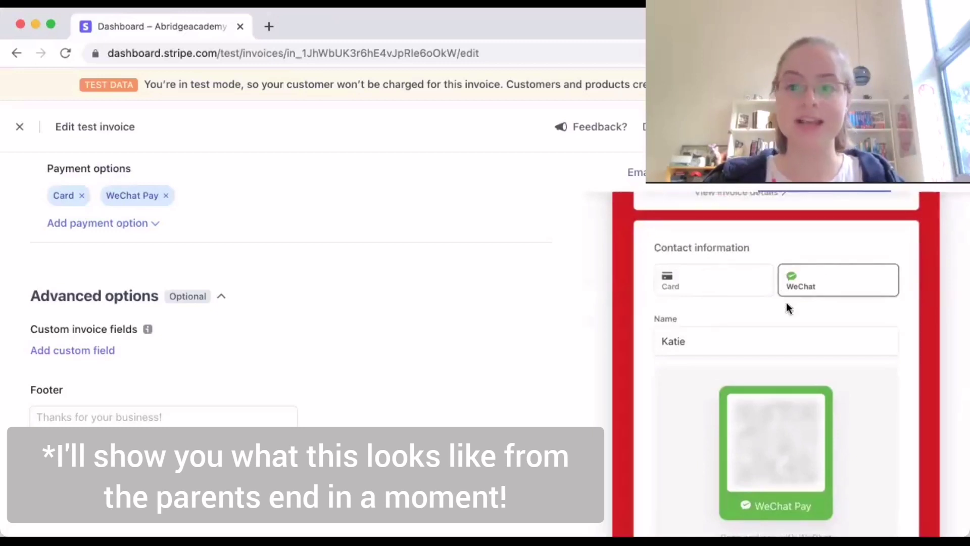
scroll(796, 295, "down", 3)
scroll(796, 295, "up", 1)
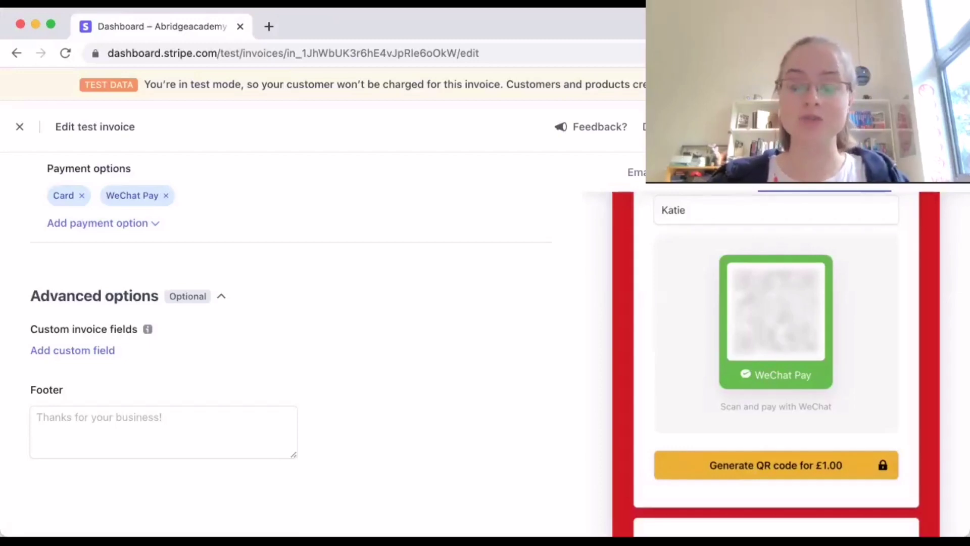
Step: Proceed from editing the test invoice to reviewing it for sending
left_click(915, 127)
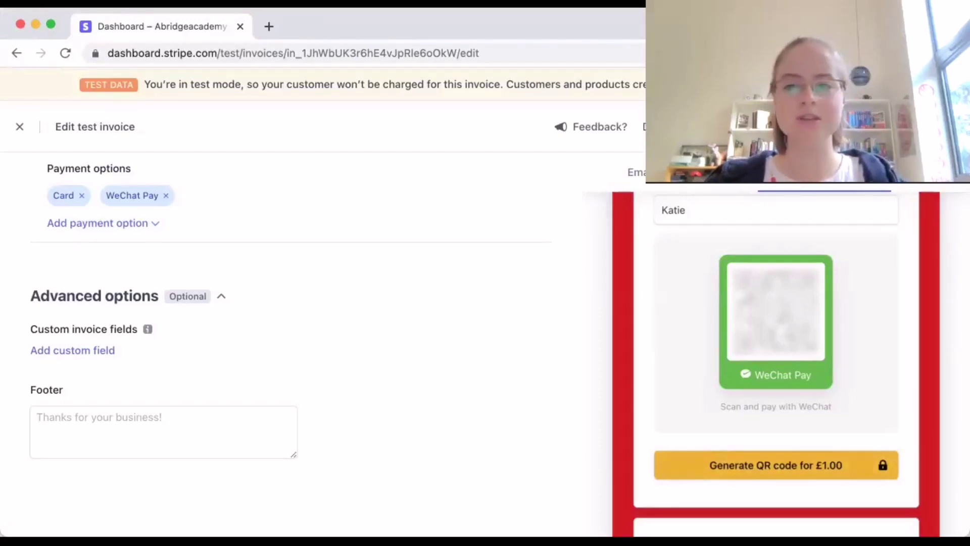